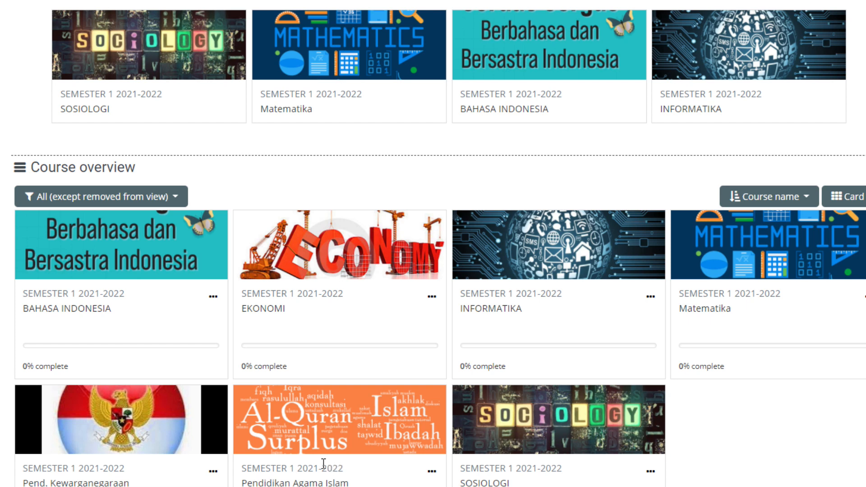
Step: Open the Pend. Kewarganegaraan course and enter the Diskusi forum of Minggu ke 4
click(102, 483)
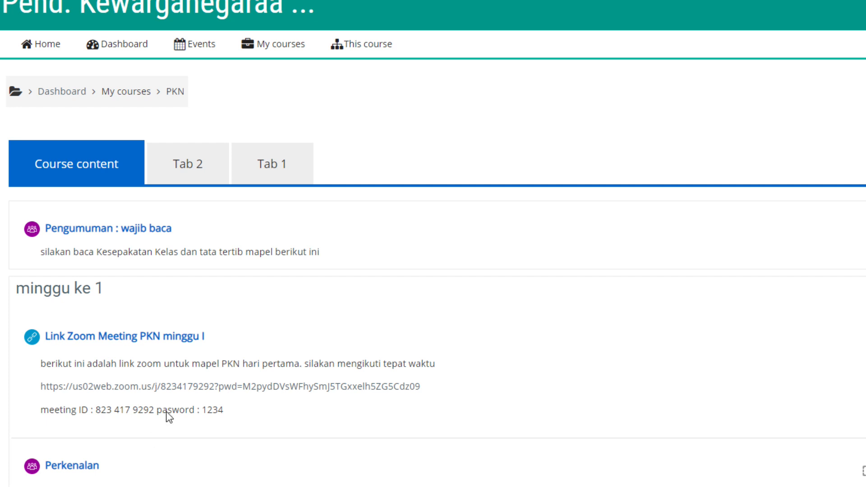
scroll(285, 265, down, 8)
scroll(285, 262, down, 12)
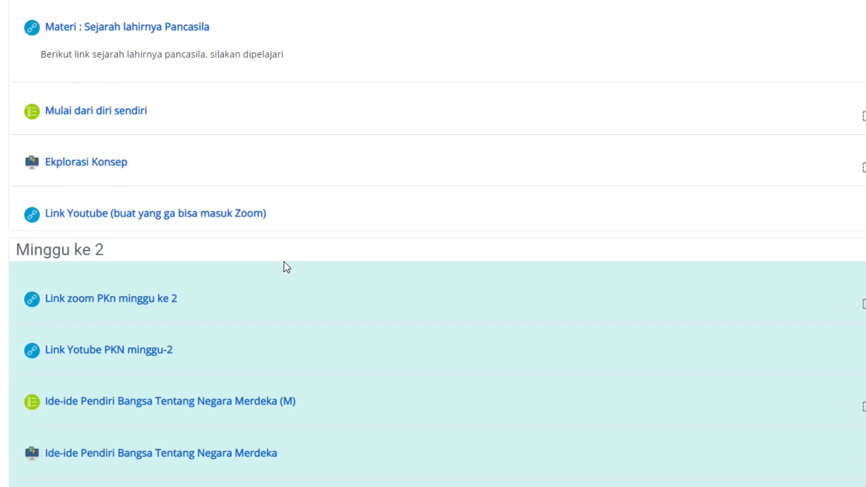
scroll(284, 263, down, 3)
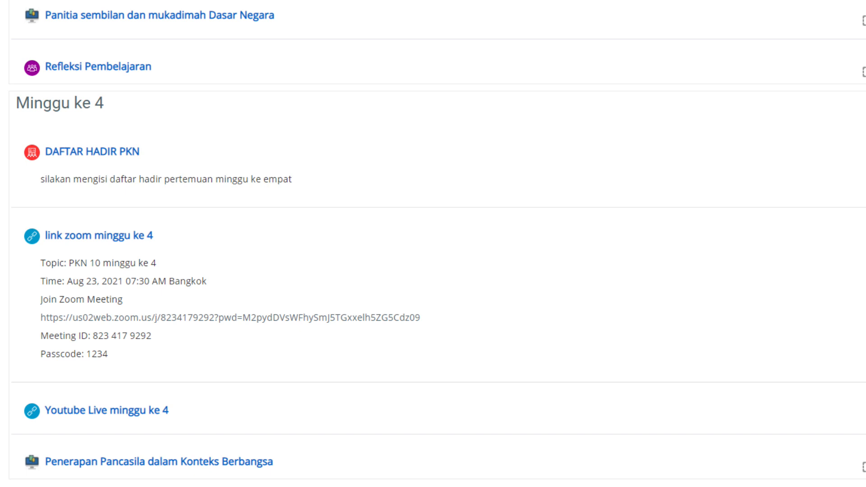
scroll(507, 477, down, 1)
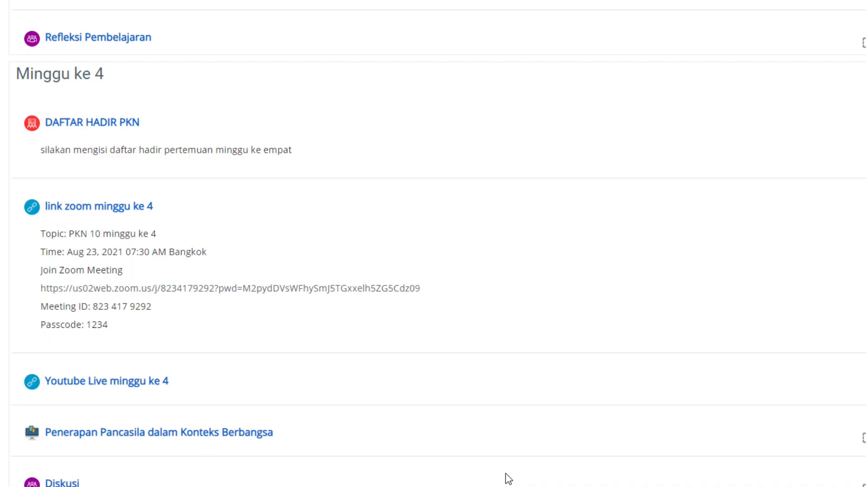
scroll(392, 402, down, 2)
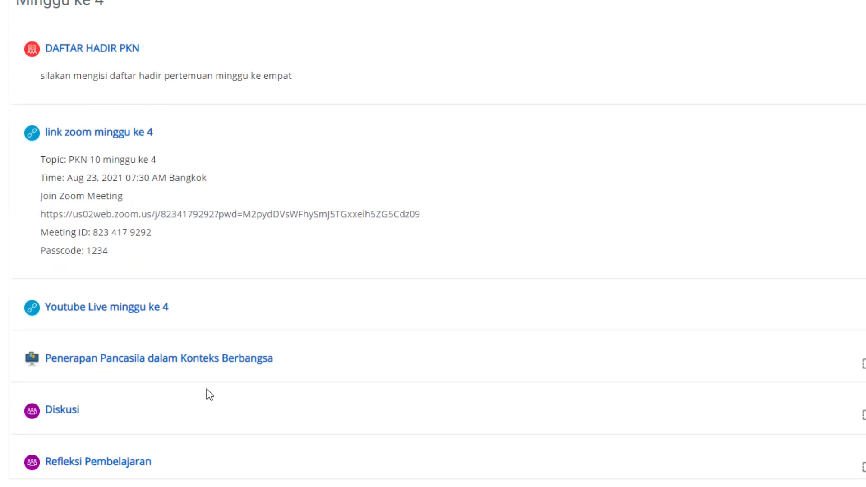
click(75, 412)
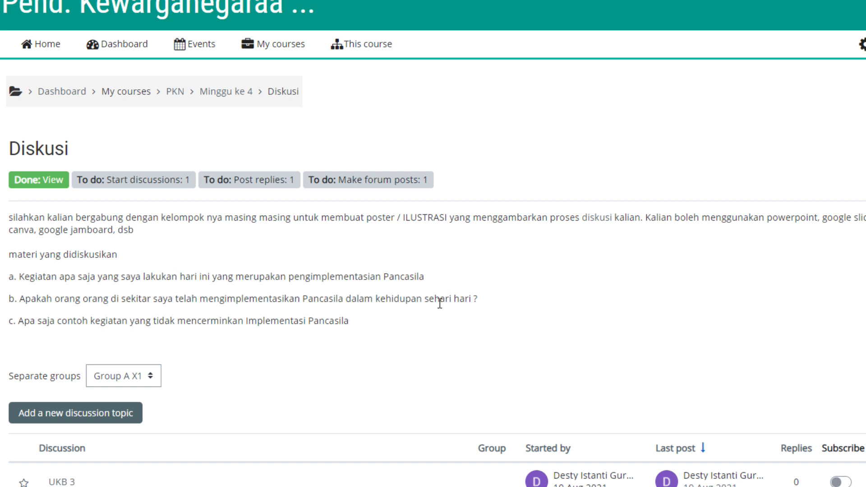
Step: Read the forum instructions, switch the separate group to KELAS X1 and examine the discussion topics listed for it
scroll(441, 306, down, 3)
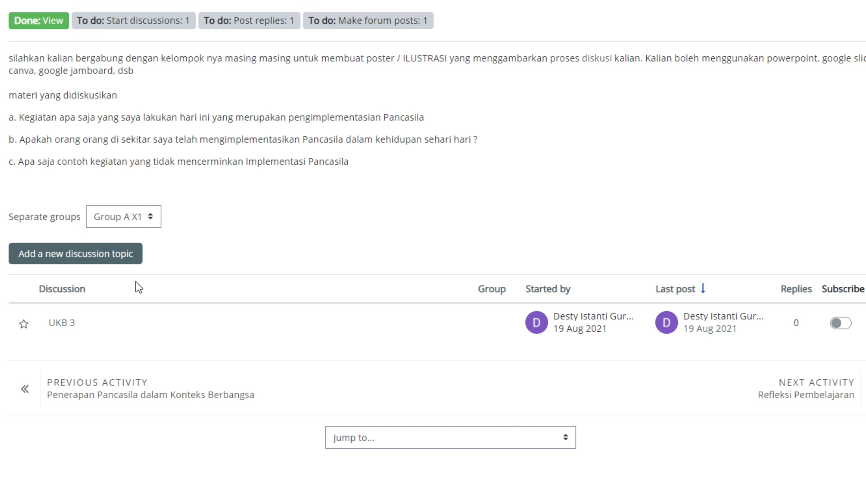
scroll(607, 143, up, 3)
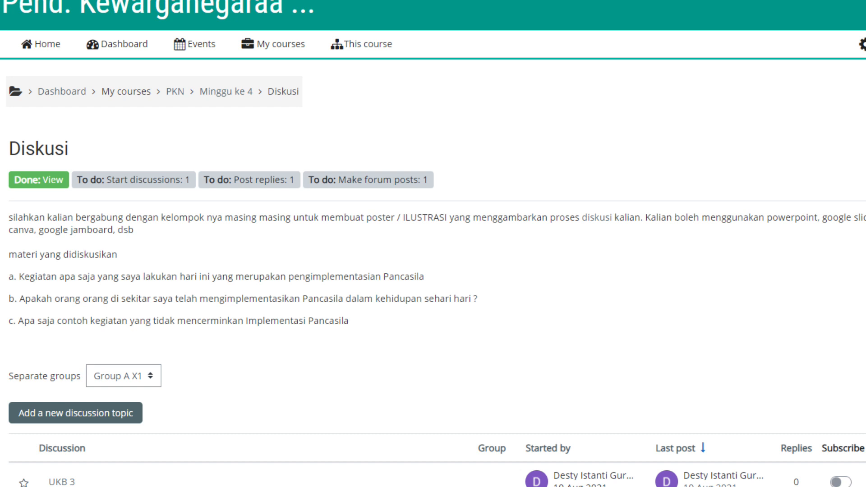
scroll(582, 182, down, 3)
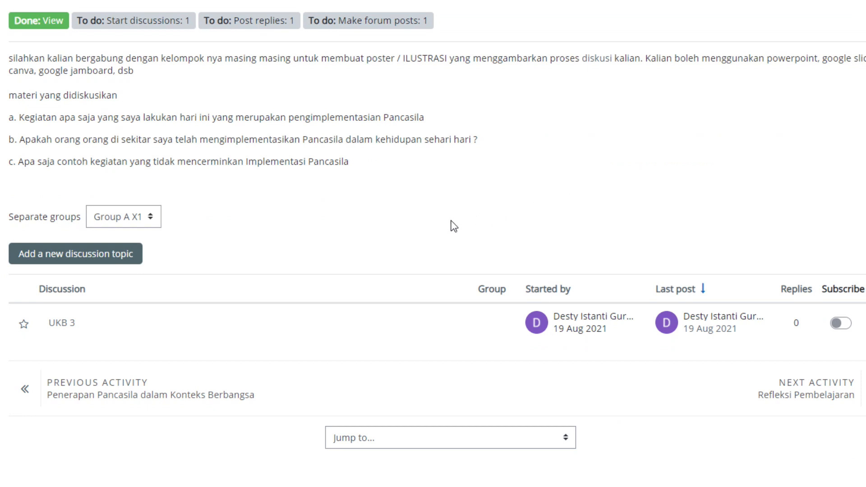
click(149, 216)
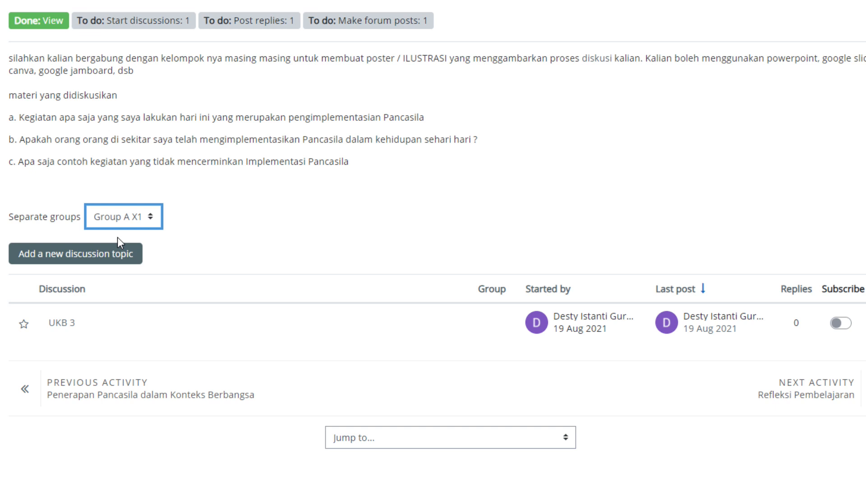
click(204, 219)
click(136, 218)
click(125, 248)
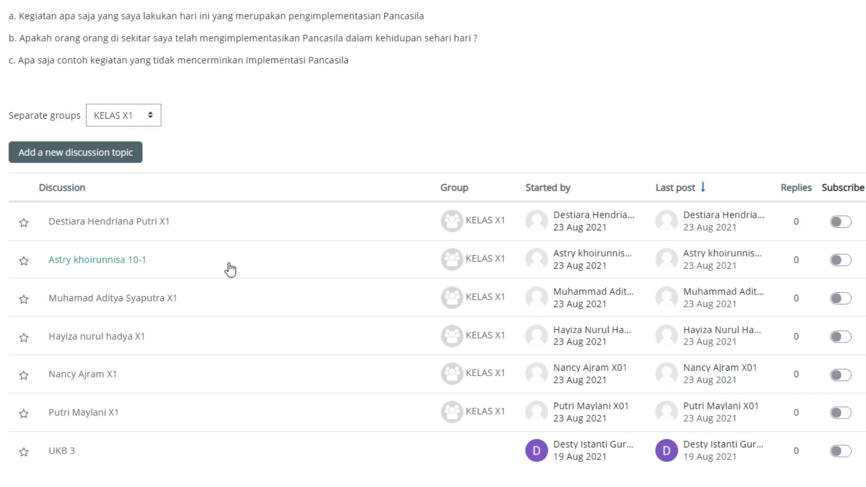
scroll(231, 269, down, 2)
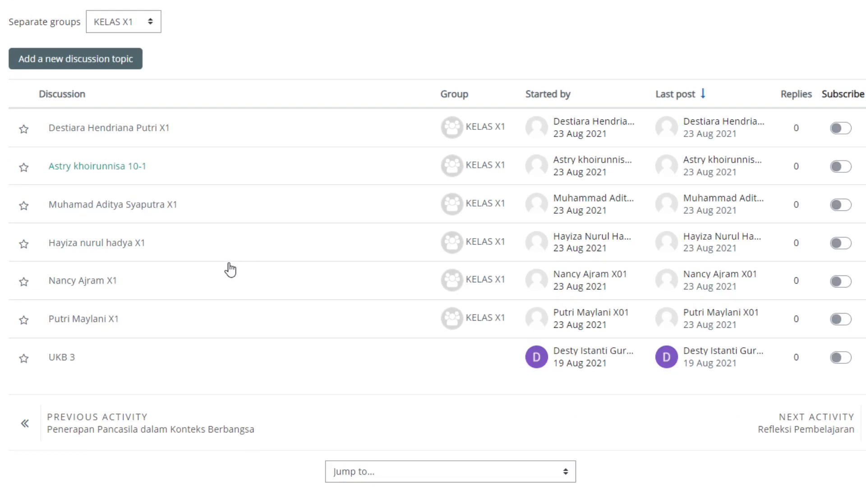
scroll(230, 269, up, 6)
scroll(232, 268, down, 6)
scroll(231, 269, up, 4)
Step: Switch the separate group to Group A X1 and start a new discussion topic with the subject "siswa 10f"
click(142, 220)
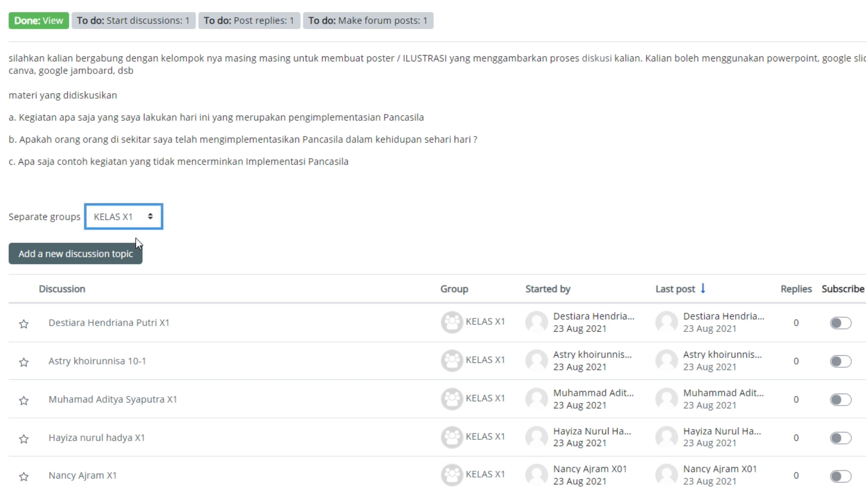
click(136, 239)
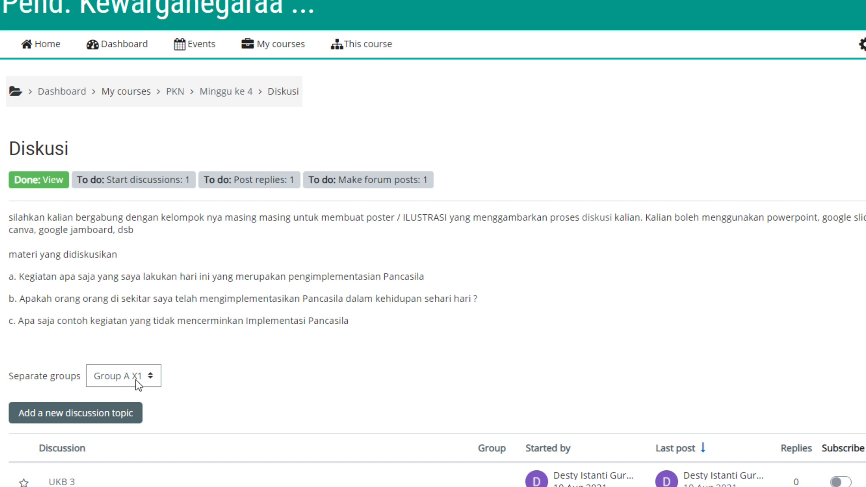
click(96, 415)
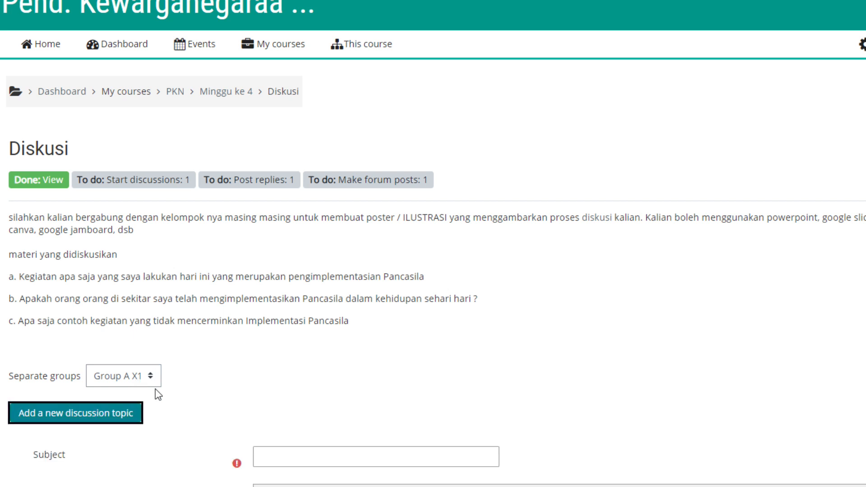
click(314, 459)
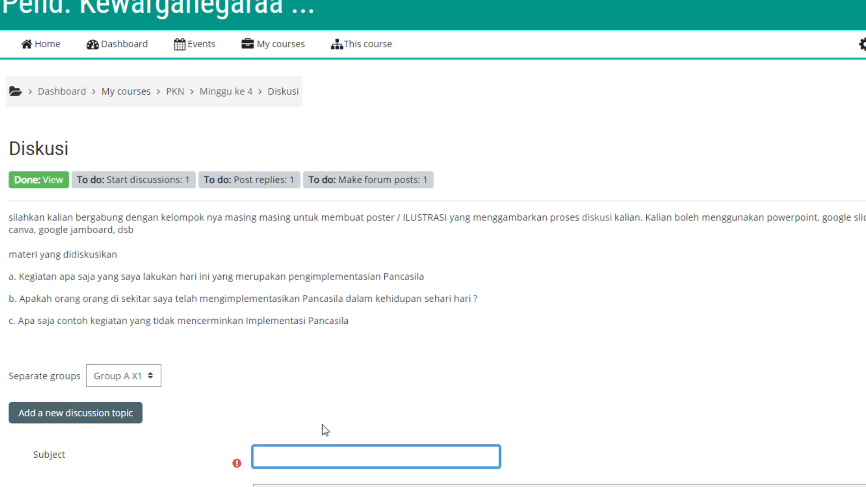
text(siswa 10f)
scroll(350, 361, down, 5)
click(366, 325)
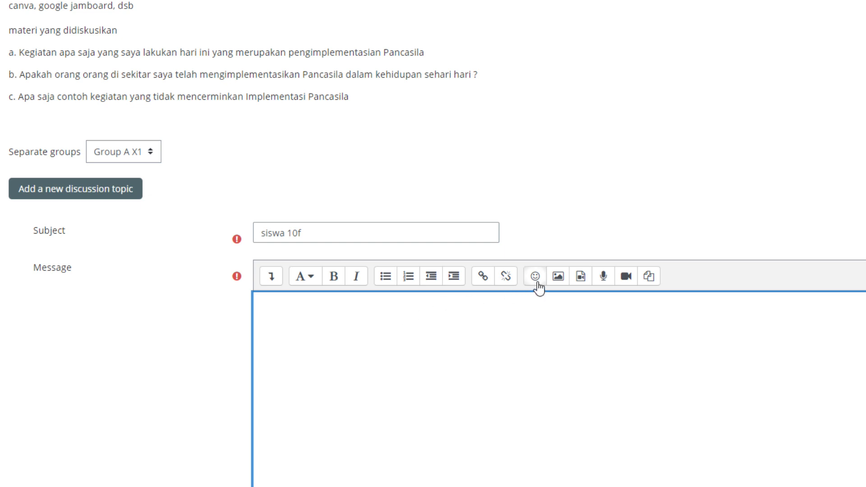
click(483, 276)
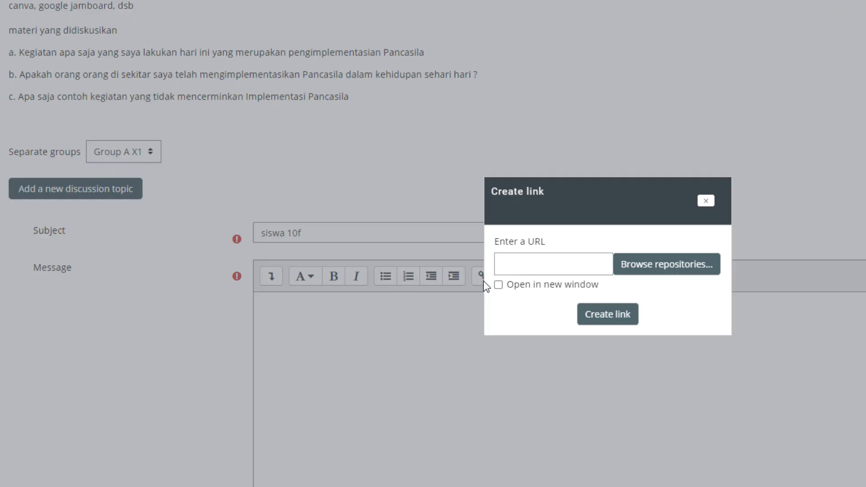
click(512, 269)
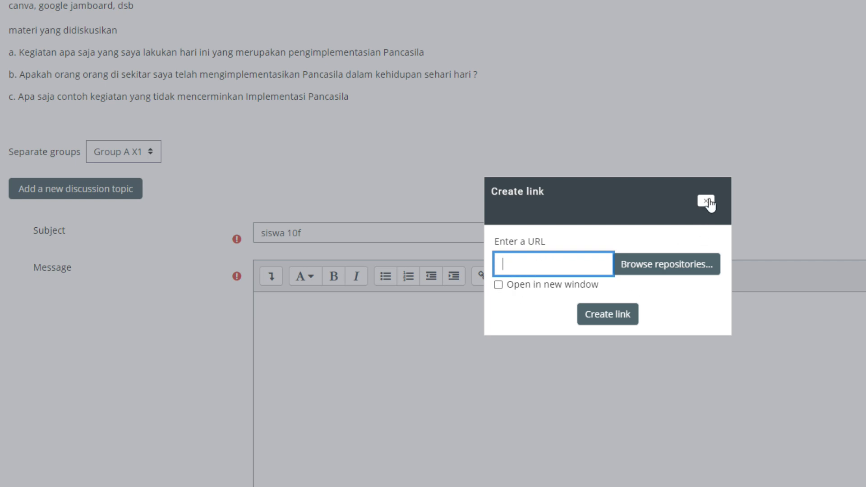
click(706, 202)
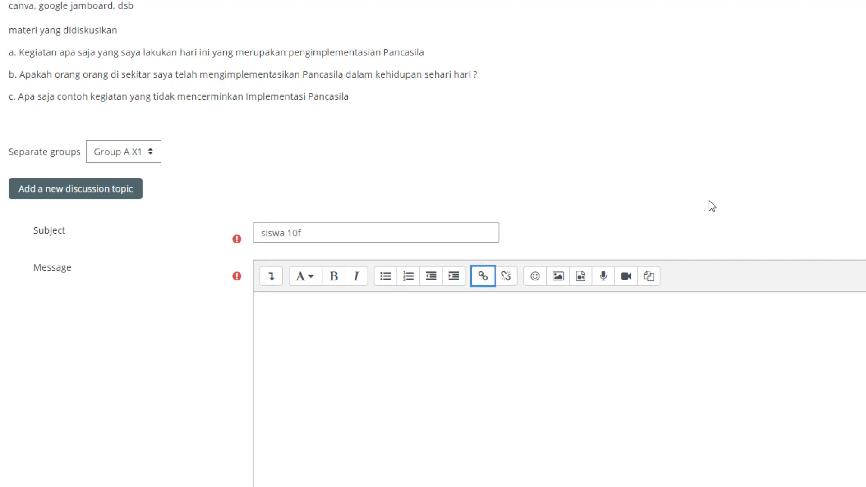
Step: Write "contoh pengamalan pancasila di hari ini" as the first line of the topic's message
click(336, 328)
text(contoh e)
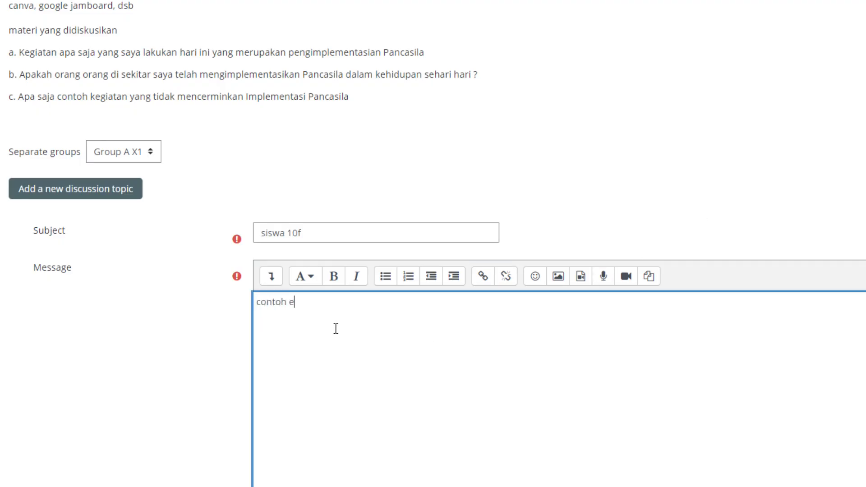
key(BackSpace)
text(pengamalan pancasila)
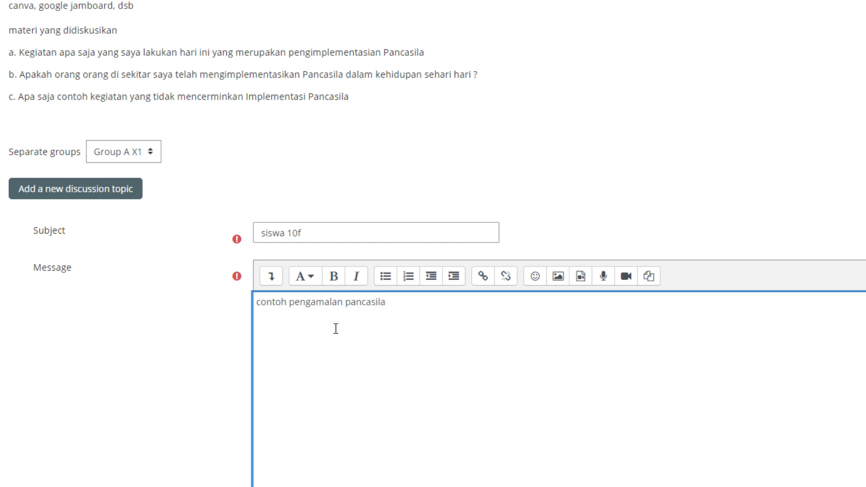
text( di hari ini)
Step: Add the line "- membantu orangtua membersihkan rumah" to the message and post the topic to the forum
text(- membantu)
text( mem)
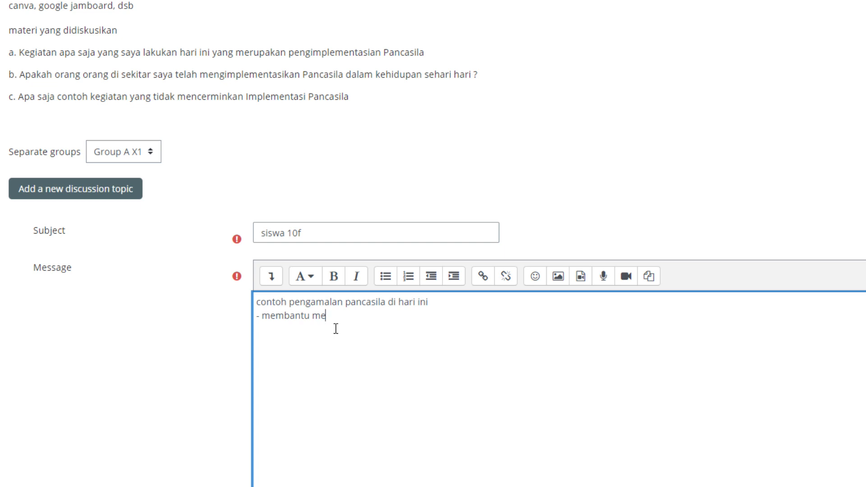
key(BackSpace)
key(BackSpace)
key(BackSpace)
text(orangtua member)
text(s)
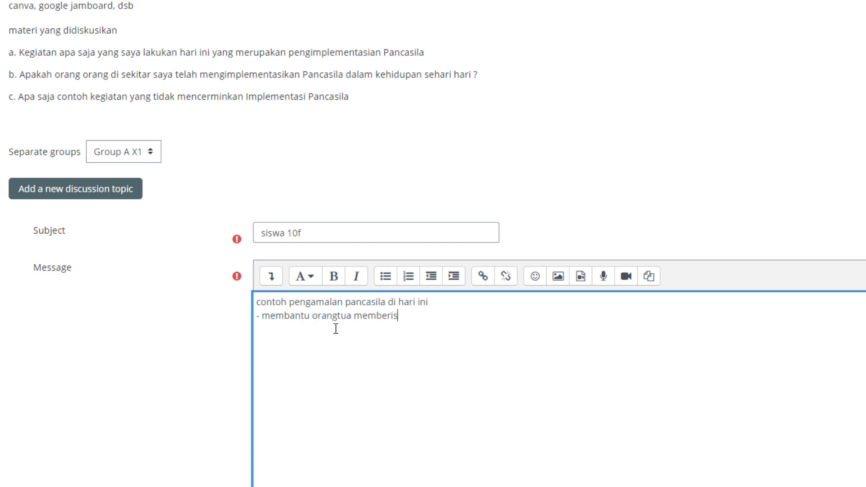
text(ihkan rumah)
click(326, 486)
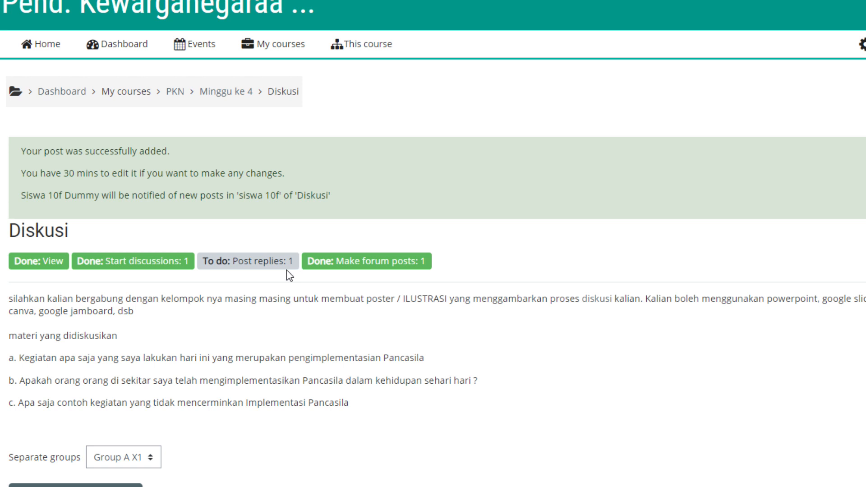
Step: Open the "siswa 10f" discussion and start a reply to its post
scroll(280, 284, down, 5)
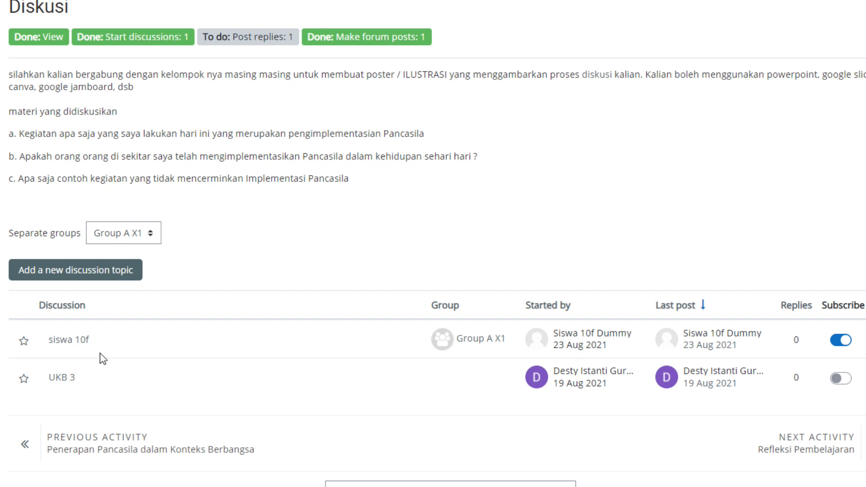
click(77, 345)
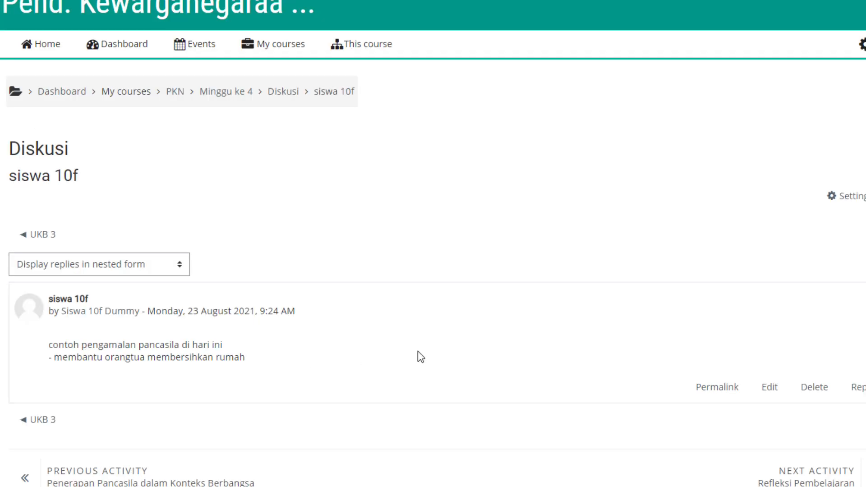
click(851, 389)
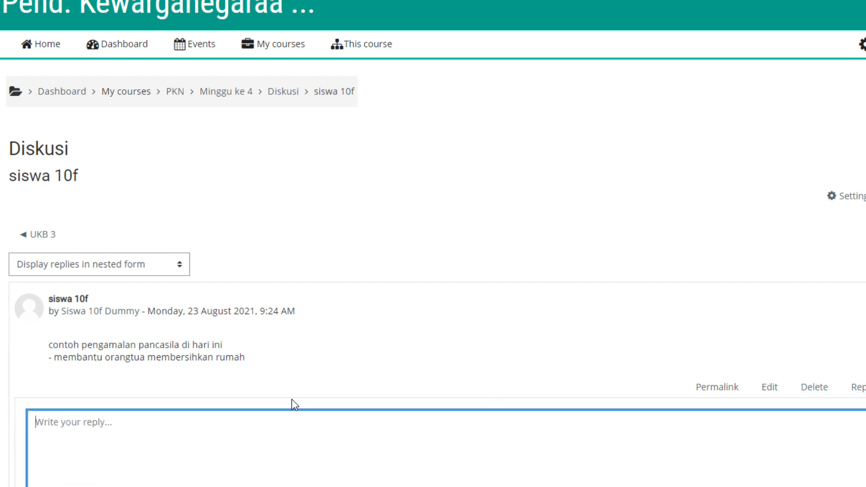
text(sya)
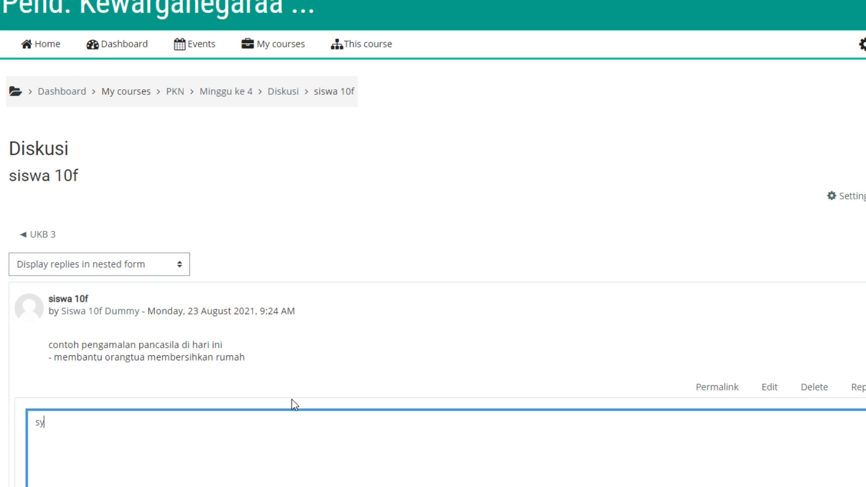
key(BackSpace)
key(BackSpace)
text(aya karena tidak ada orang)
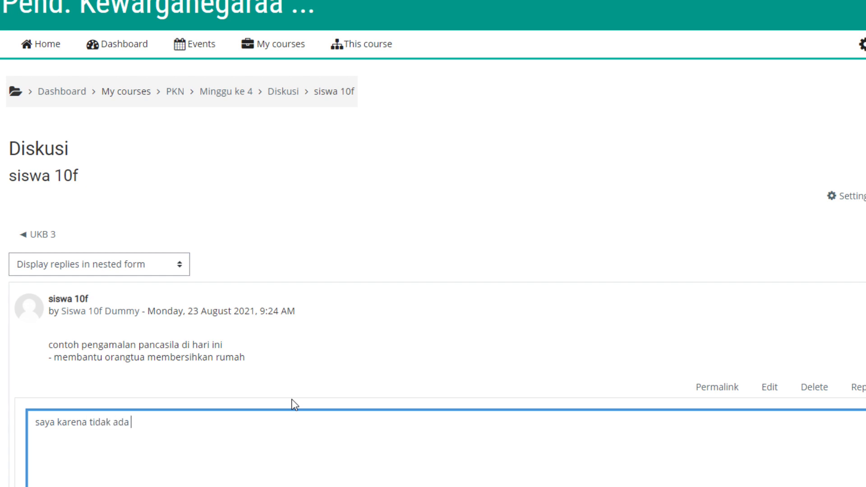
text(tua)
key(BackSpace)
key(BackSpace)
key(BackSpace)
key(BackSpace)
key(BackSpace)
key(BackSpace)
key(BackSpace)
key(BackSpace)
key(BackSpace)
key(BackSpace)
key(BackSpace)
key(BackSpace)
key(BackSpace)
key(BackSpace)
key(BackSpace)
key(BackSpace)
key(BackSpace)
key(BackSpace)
key(BackSpace)
key(BackSpace)
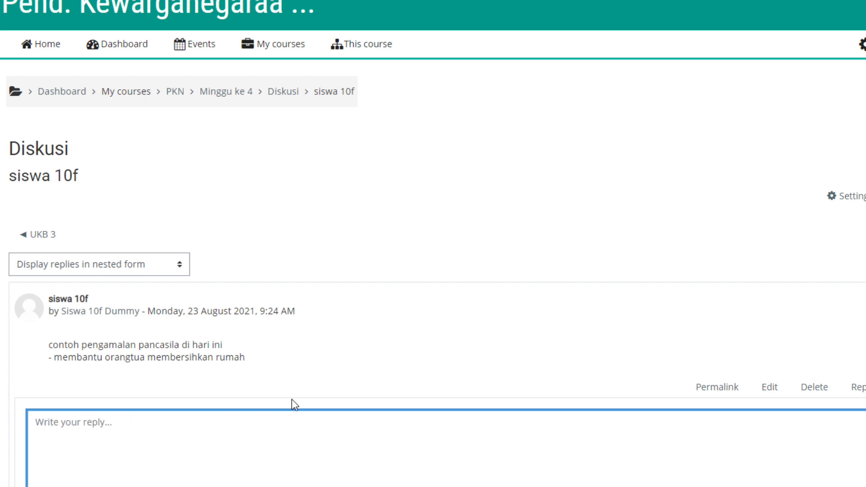
Step: Write the reply "apa saja yang kamu lakukan dalam membantu orang tua" and submit it to the discussion
text(apa saja yang kam)
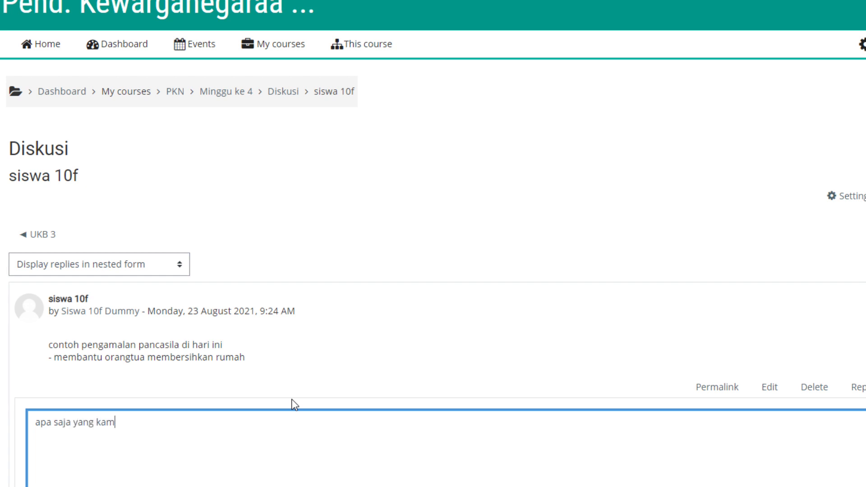
text(u lakukan dalam membantu orang tua)
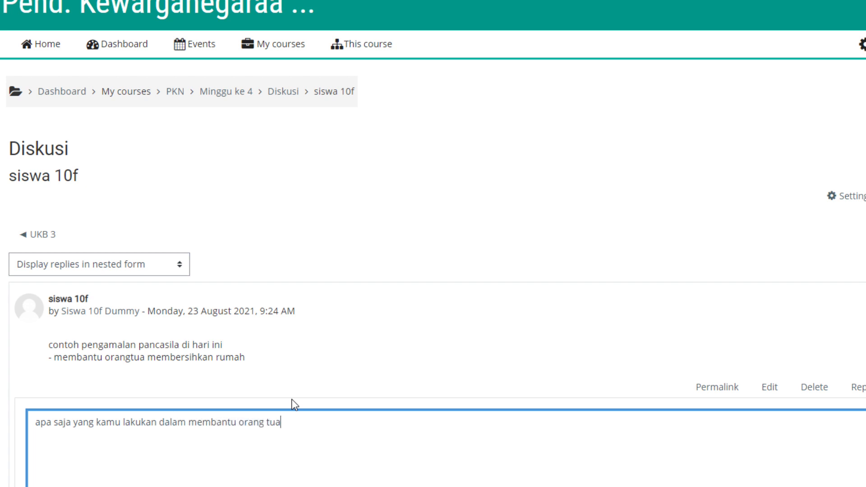
click(54, 486)
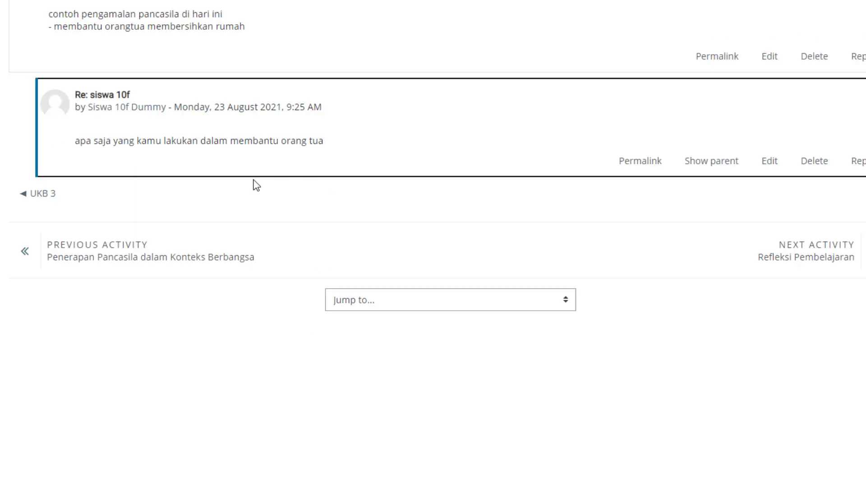
scroll(130, 128, up, 4)
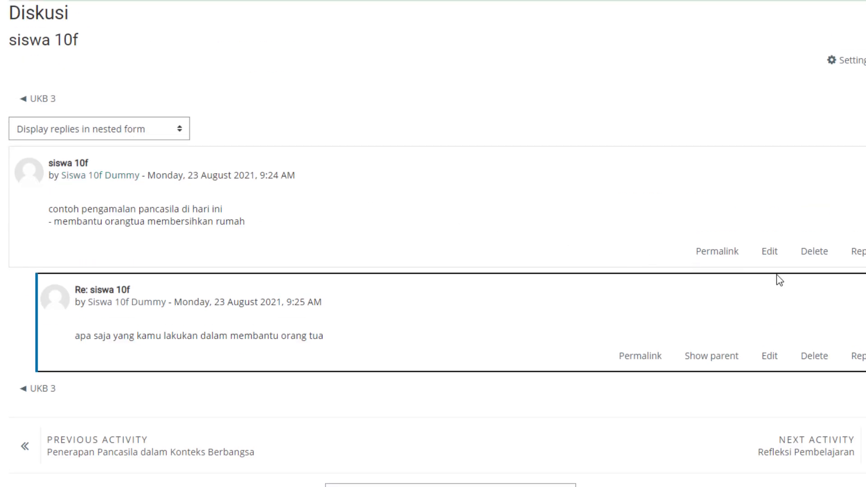
Step: Reply "- sy menyapu" to the post asking "apa saja yang kamu lakukan dalam membantu orang tua" and submit it to the forum
click(857, 356)
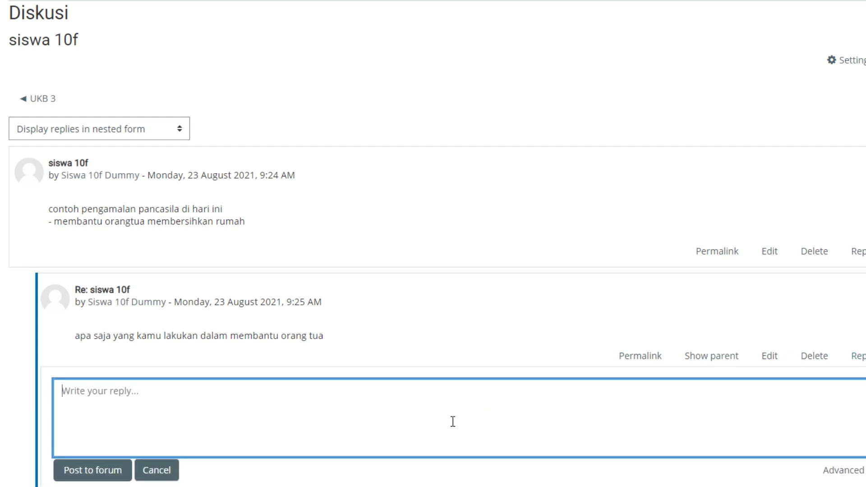
text(- sy m)
text(enya)
text(pu)
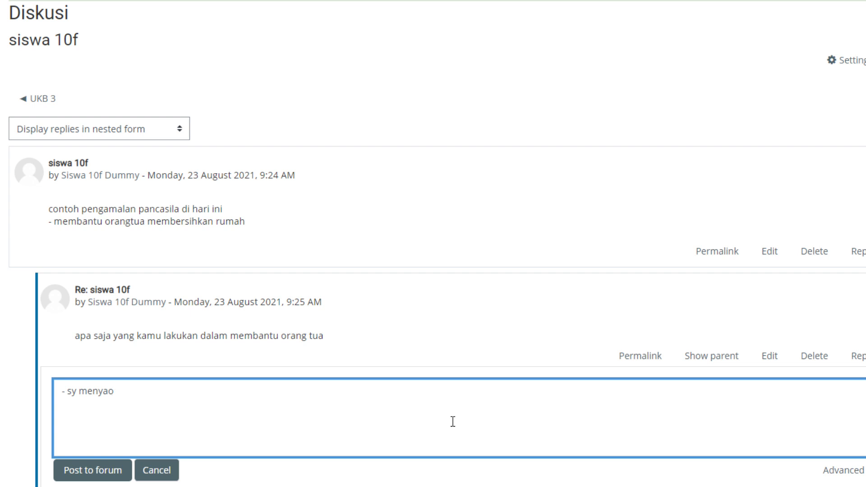
click(108, 469)
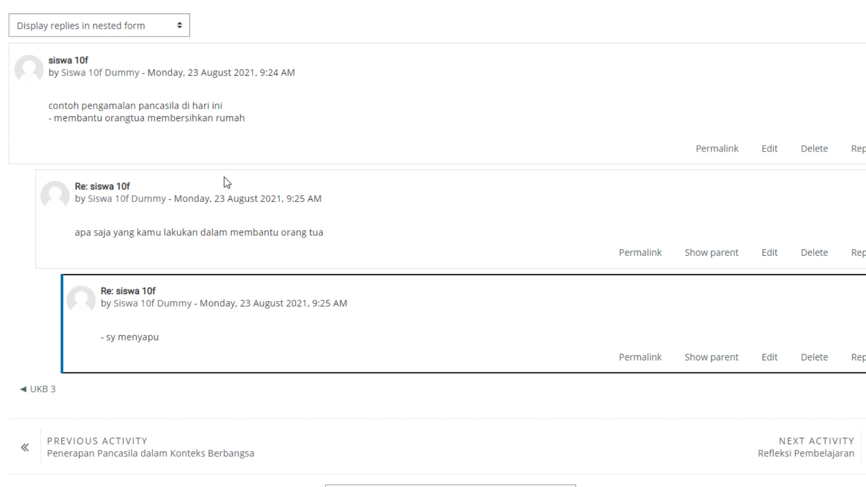
Step: Return from the "siswa 10f" discussion to the week 4 Diskusi forum page and open the separate groups choices
scroll(237, 212, up, 6)
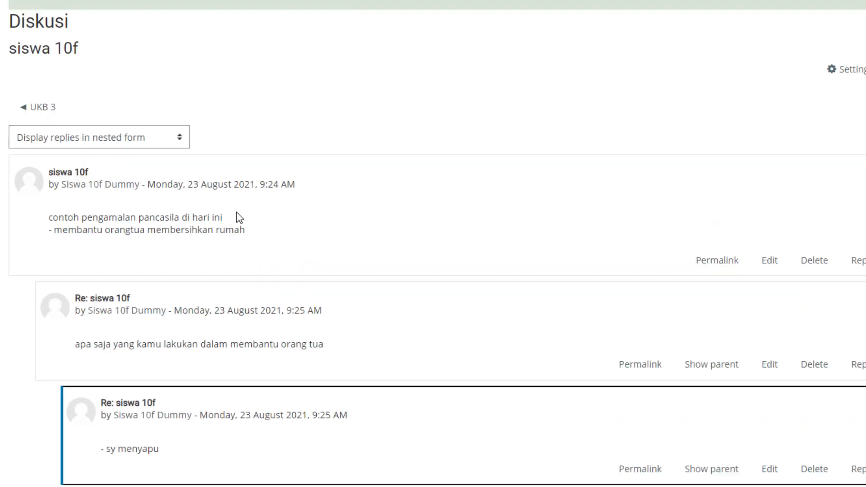
scroll(236, 212, up, 2)
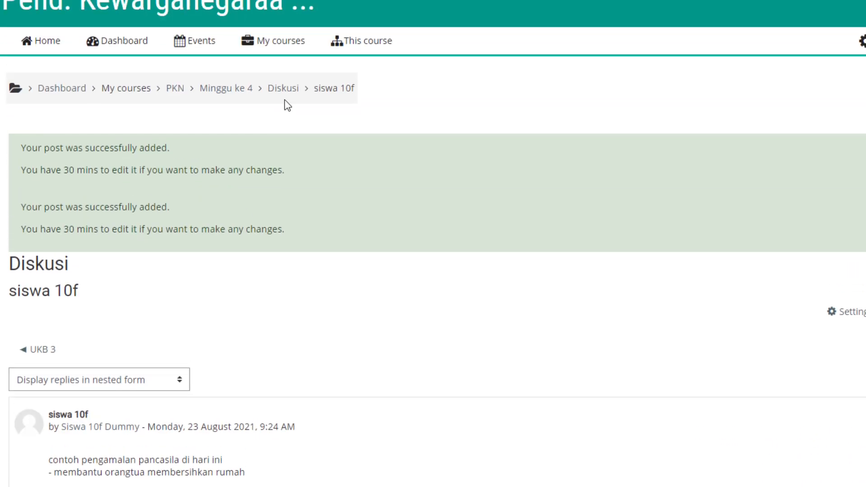
click(283, 88)
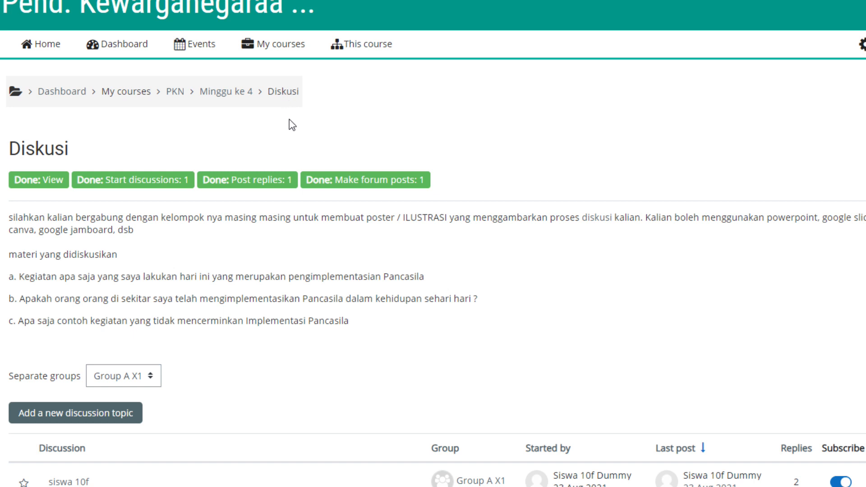
click(150, 381)
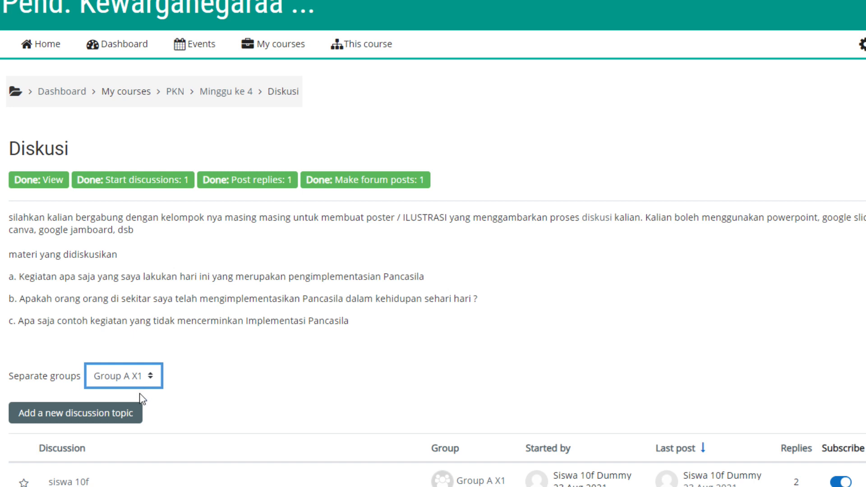